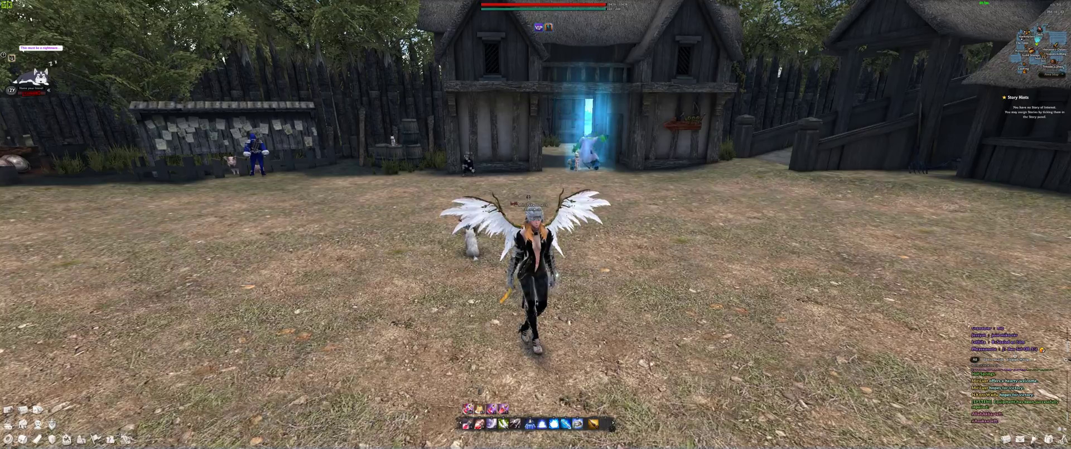
Step: Open the Battle Inventory and Storage Chest panels with the I hotkey
key(i)
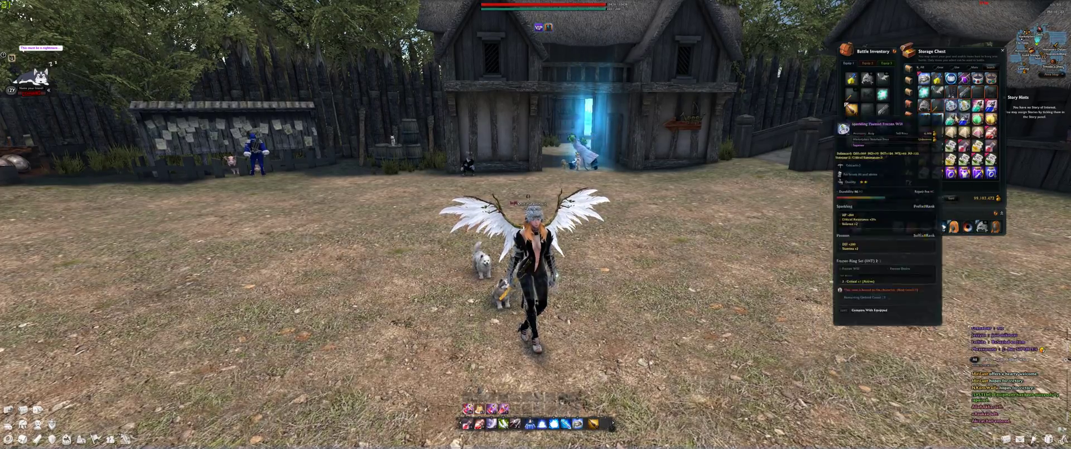
Step: Close the Battle Inventory and Storage Chest panels, leaving the village destination menu
click(1003, 50)
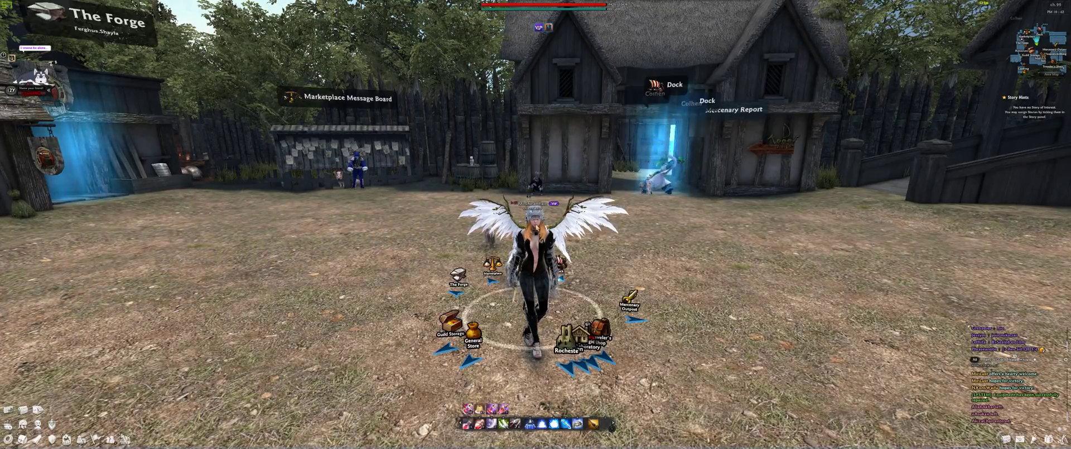
Step: Leave Vindictus to watch Resource Monitor's per-core CPU graphs, then cycle windows onward
key(alt+Tab)
key(alt+Tab)
key(alt+Tab)
key(alt+Tab)
key(alt+Tab)
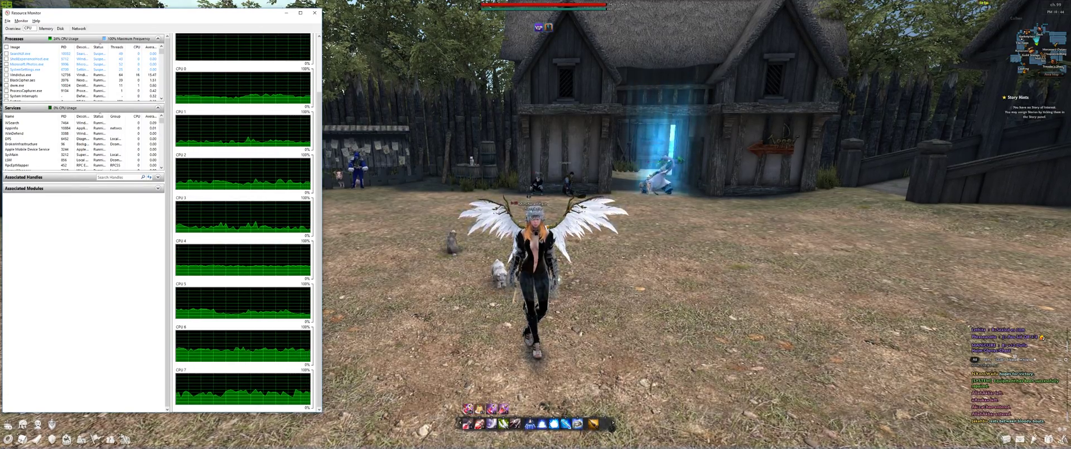
key(alt+Tab)
key(alt+Tab)
key(alt+Tab)
key(alt+Tab)
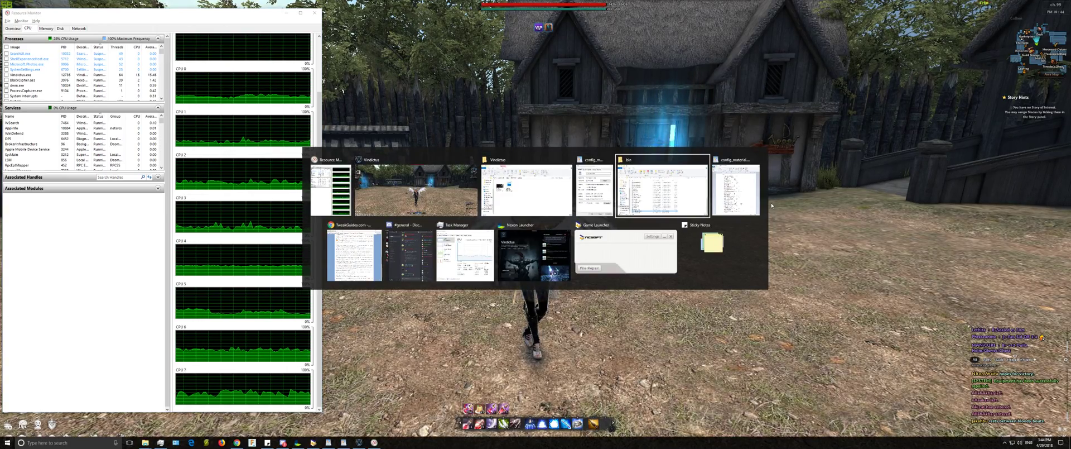
Step: Bring config_material.txt forward in WordPad and show the bin folder in File Explorer
key(alt+Tab)
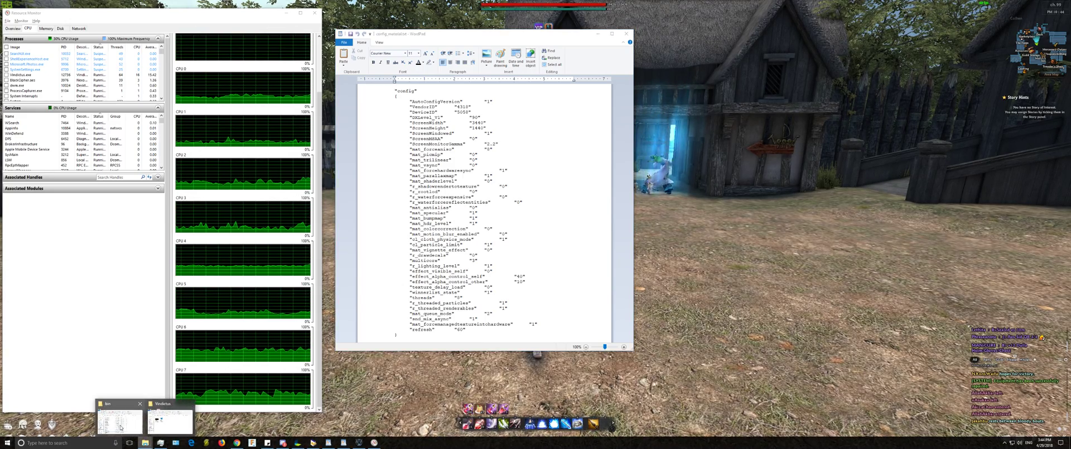
click(144, 443)
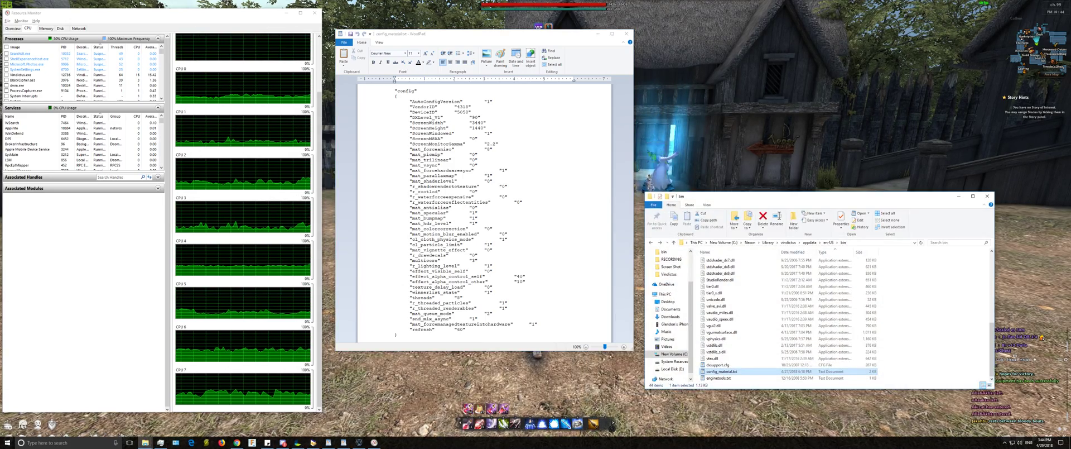
Step: Open the Properties dialog for config_material.txt, then return to the WordPad document
right_click(748, 375)
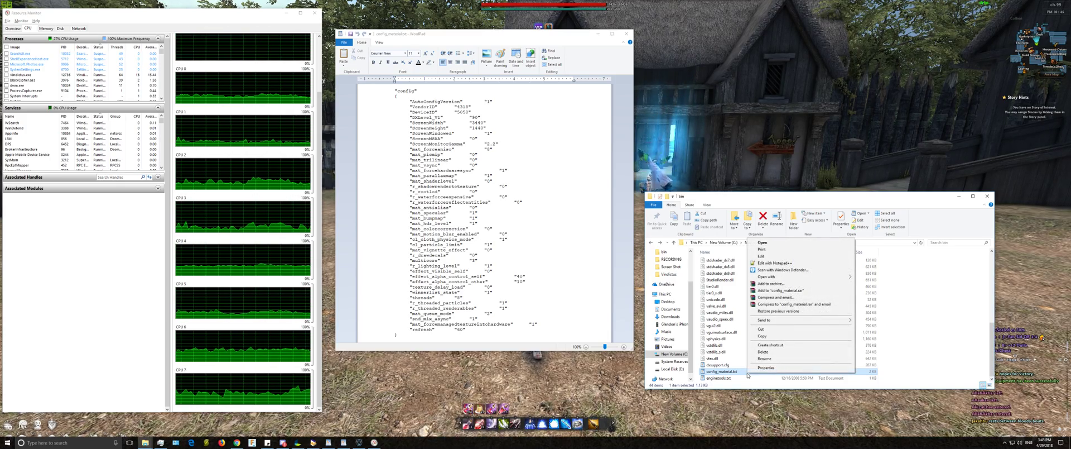
click(767, 344)
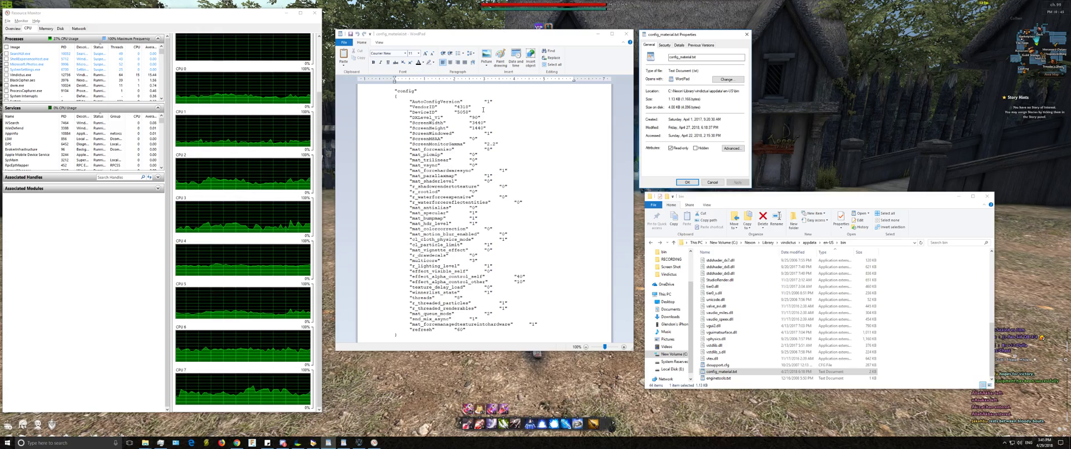
click(544, 143)
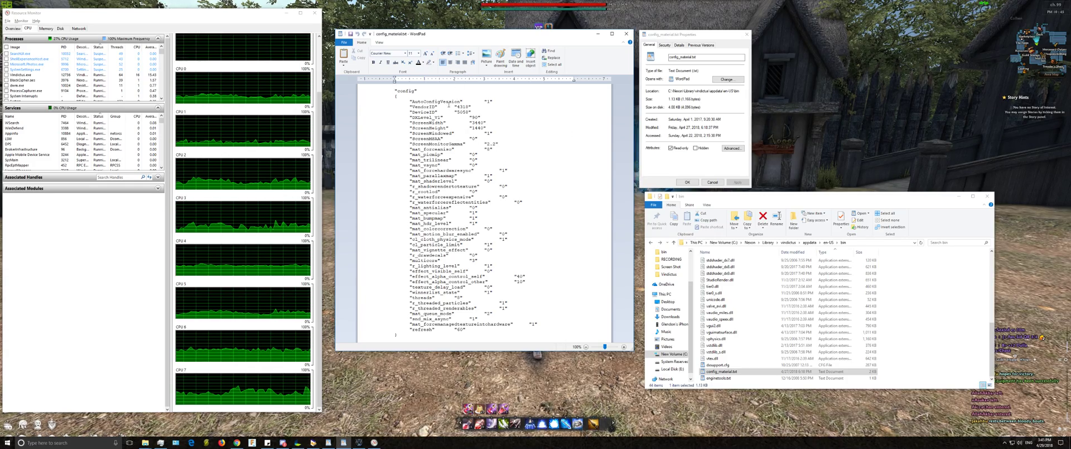
drag(411, 102, 383, 107)
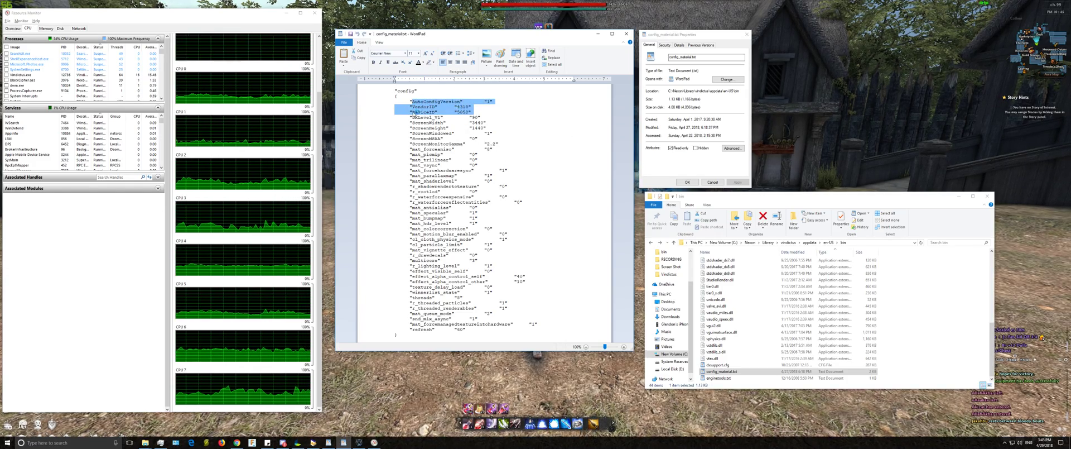
click(512, 106)
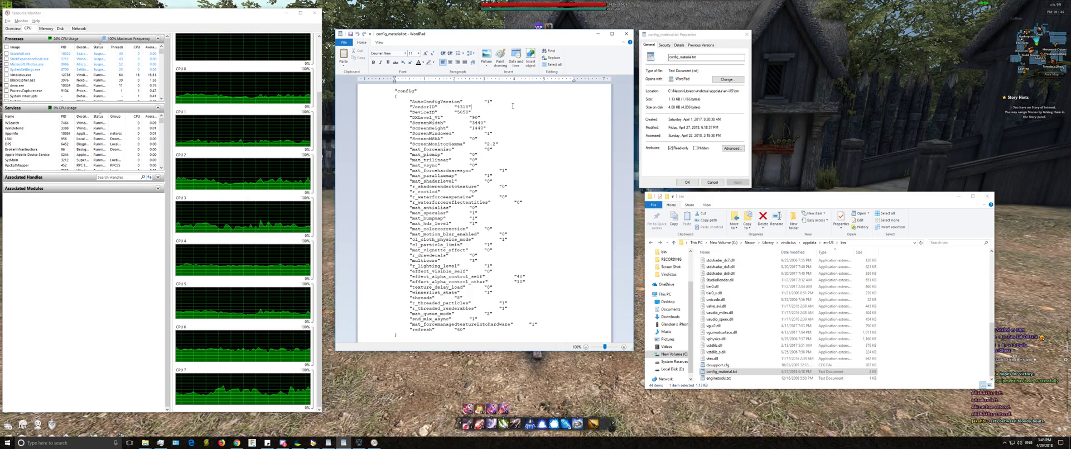
double_click(417, 117)
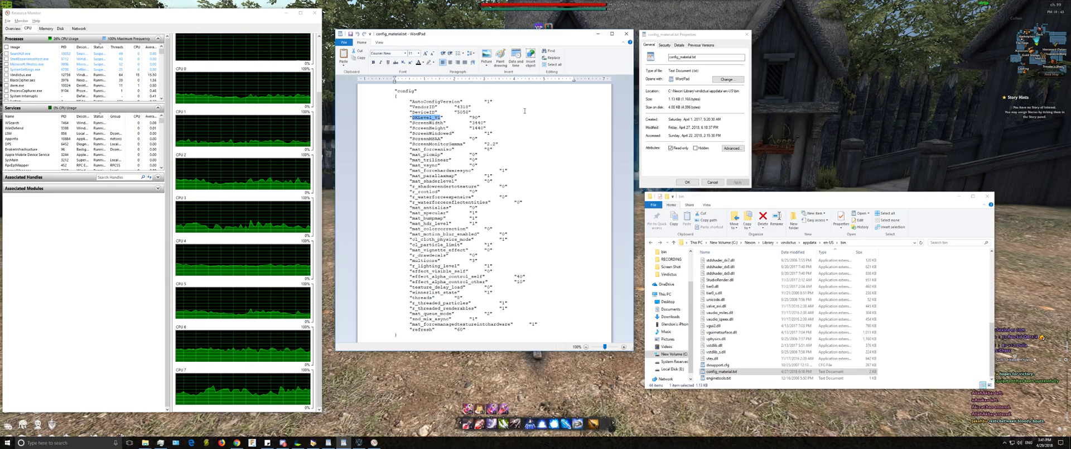
click(478, 116)
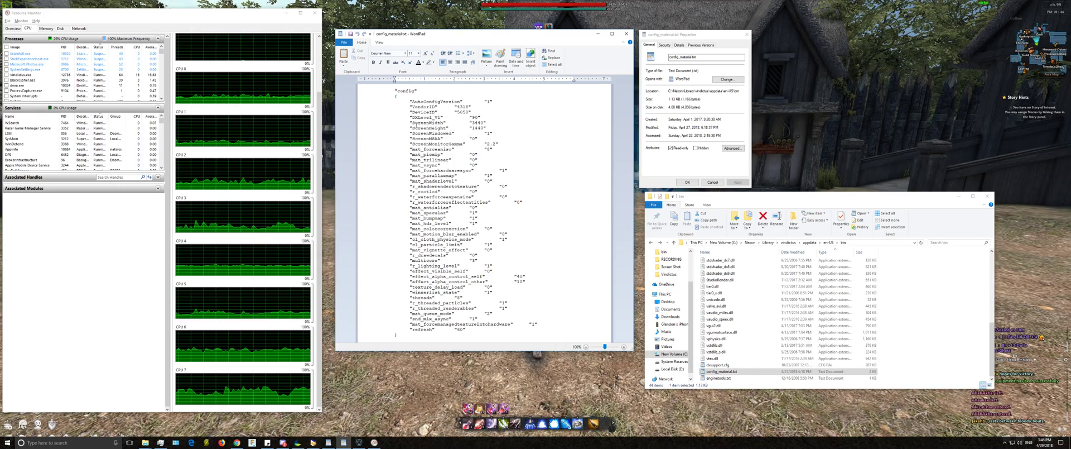
double_click(479, 123)
click(487, 128)
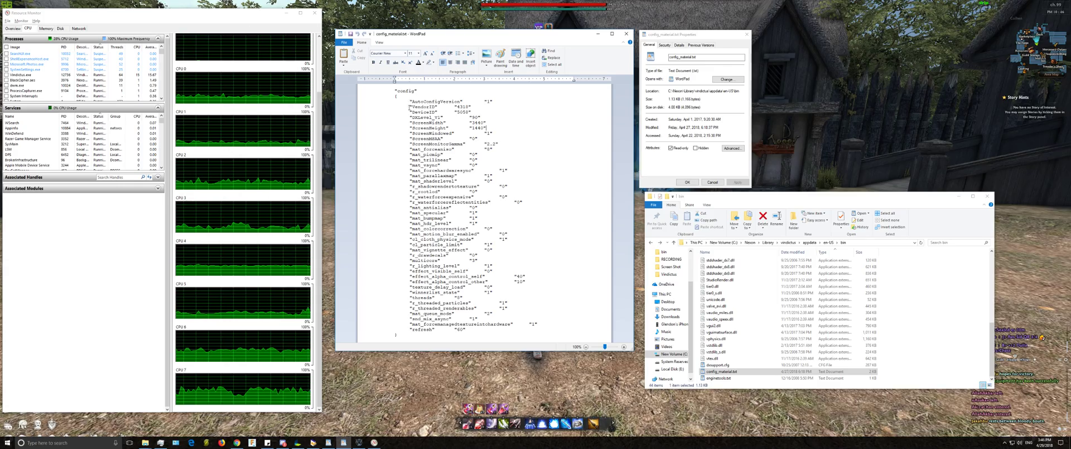
drag(409, 122, 498, 289)
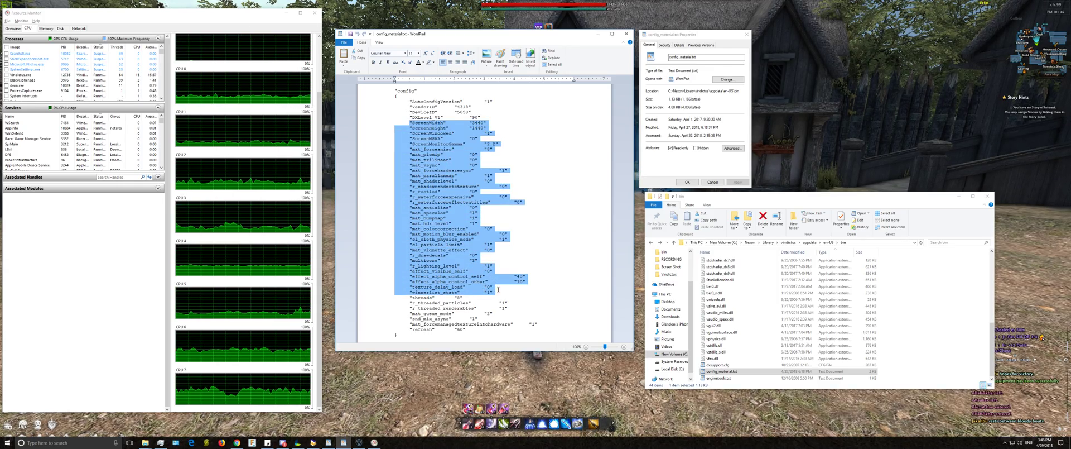
click(454, 260)
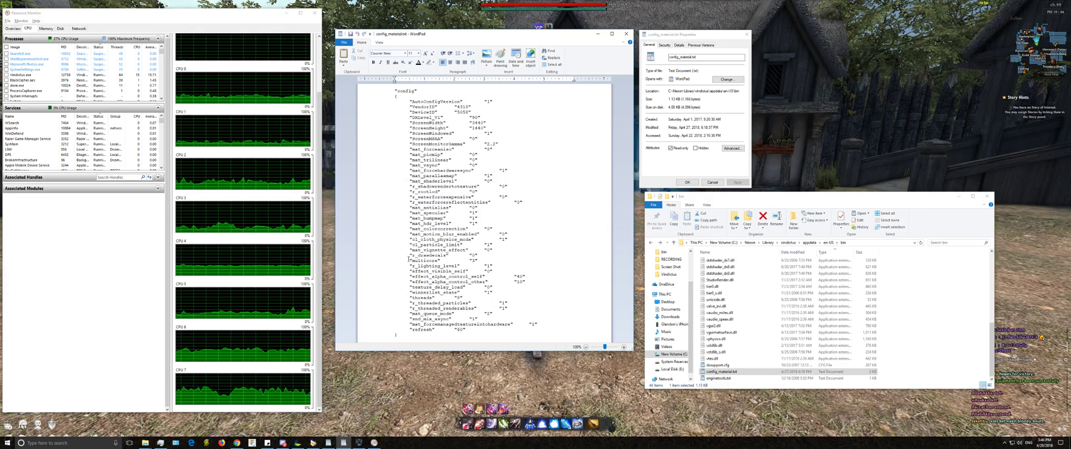
drag(402, 261, 481, 260)
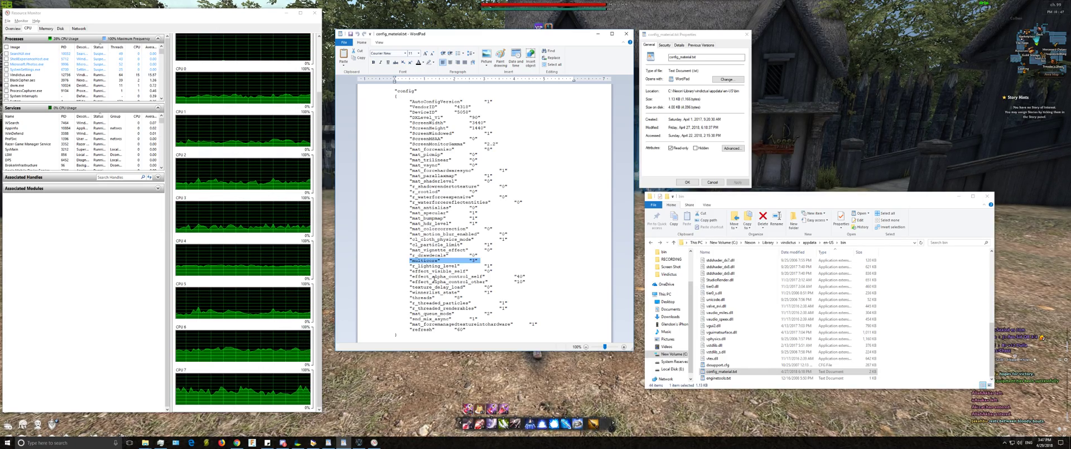
drag(416, 275, 490, 277)
click(523, 275)
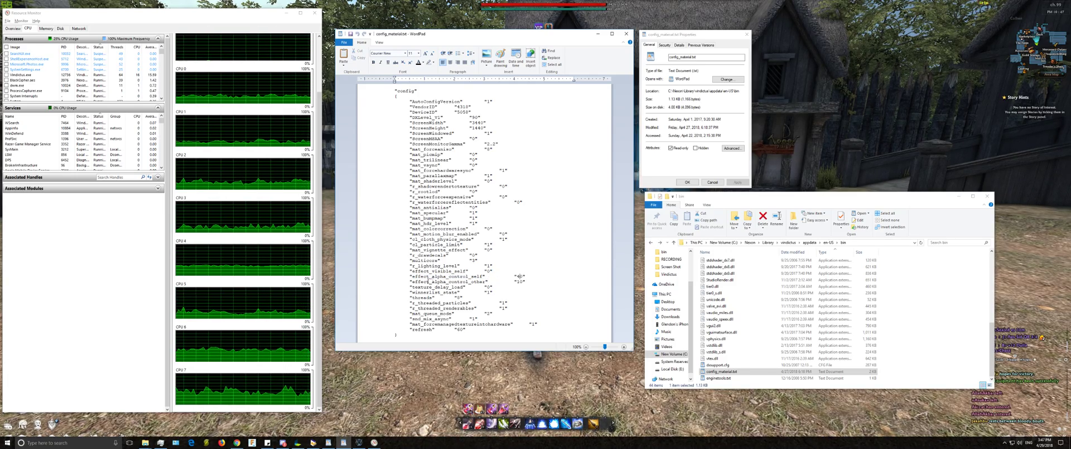
drag(428, 281, 522, 281)
click(523, 280)
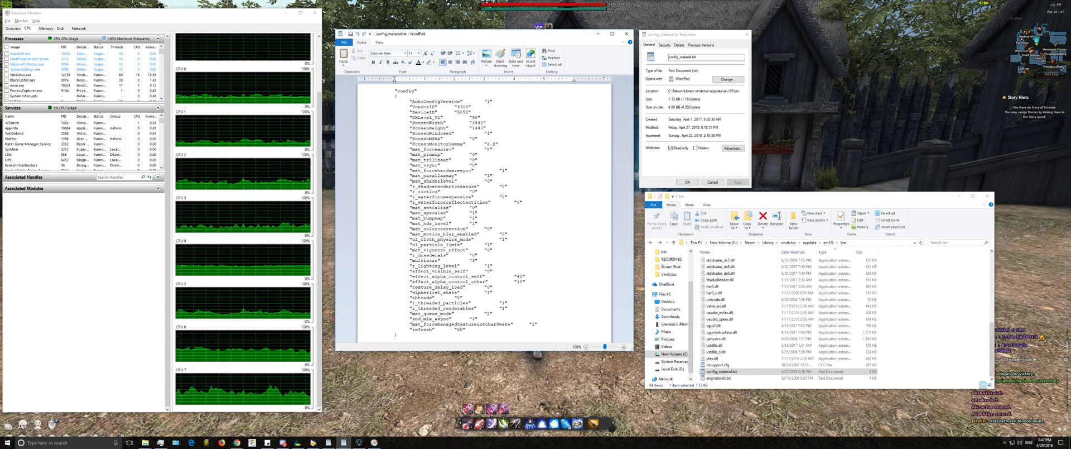
triple_click(413, 297)
key(End)
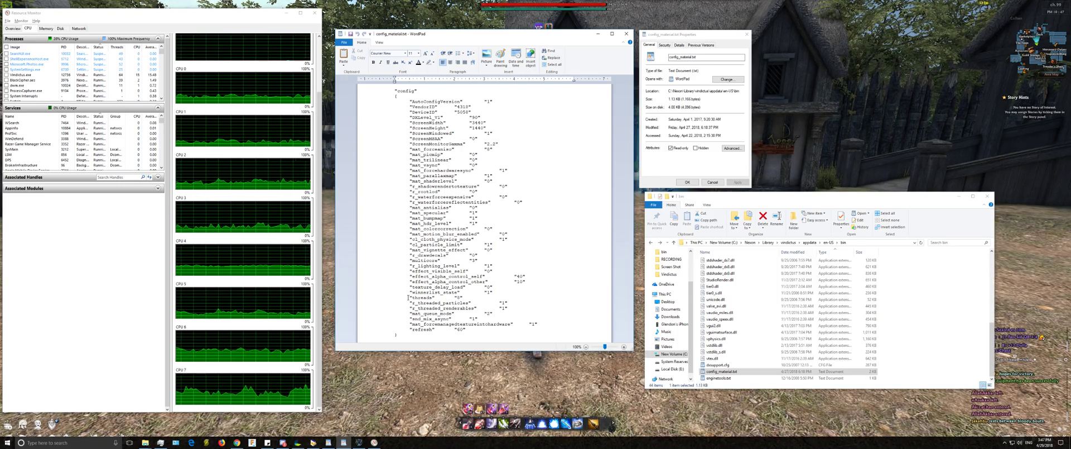
drag(408, 297, 481, 301)
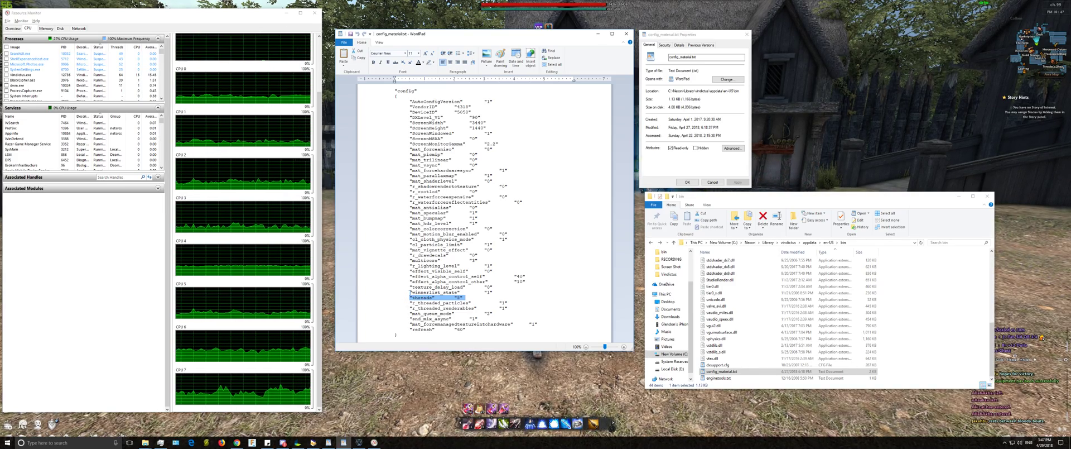
click(440, 303)
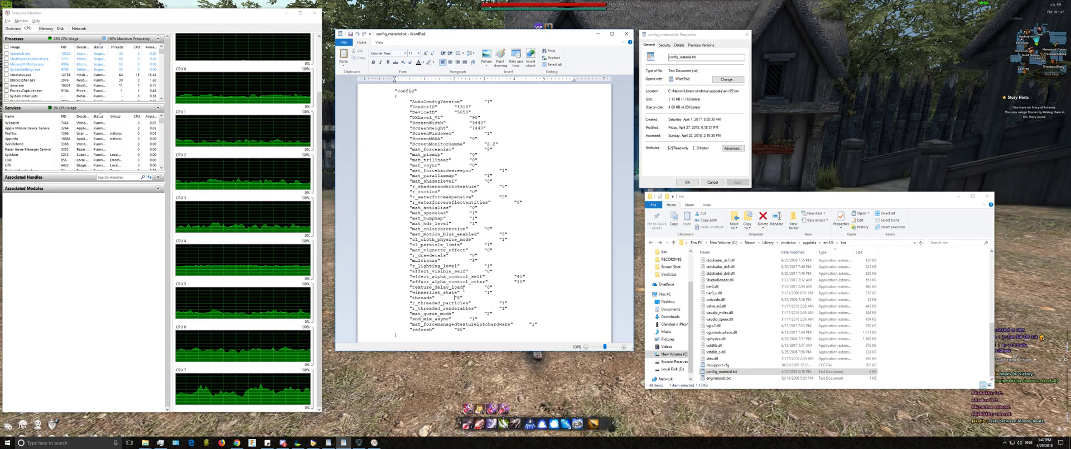
key(Left)
key(Left)
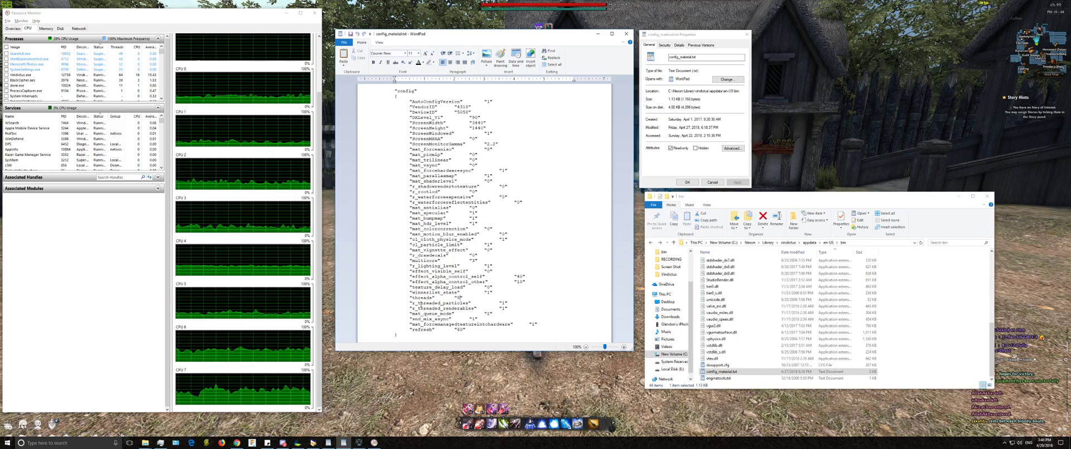
drag(410, 303, 513, 303)
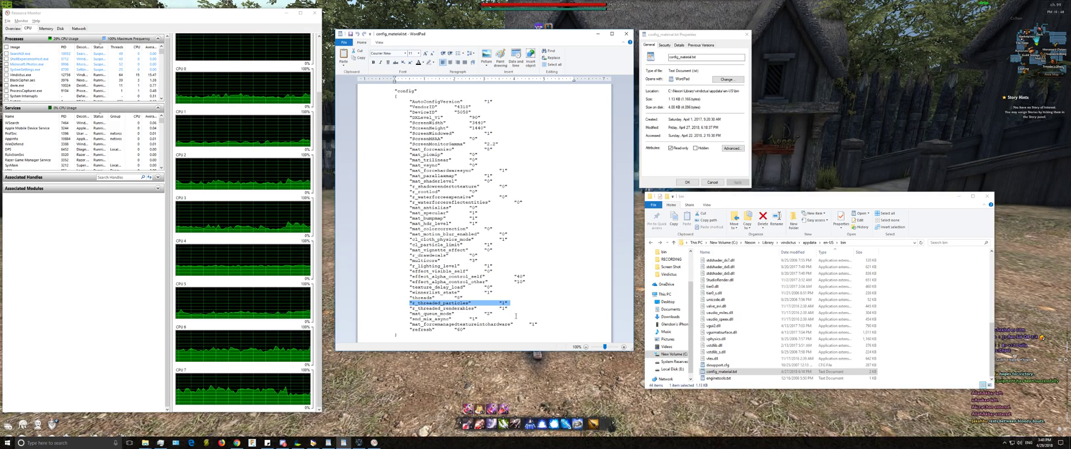
click(516, 316)
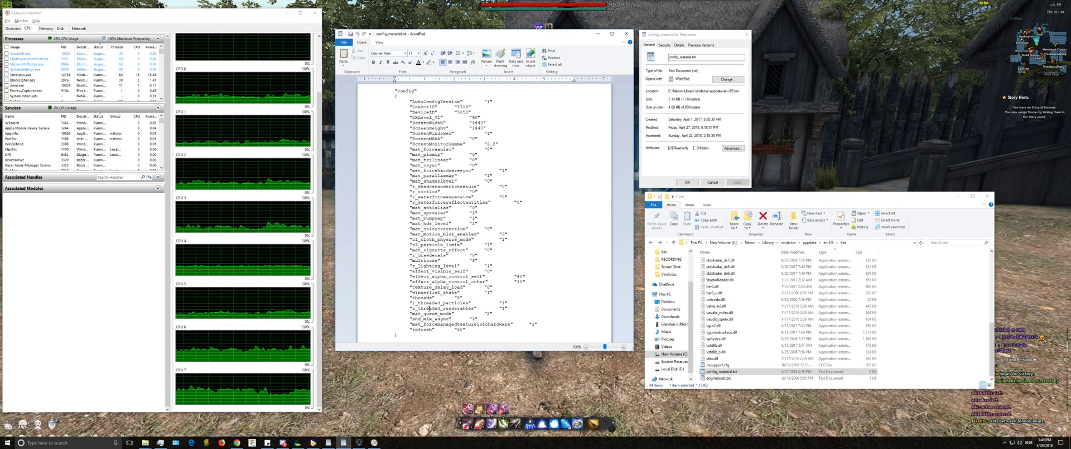
drag(418, 308, 509, 307)
click(510, 306)
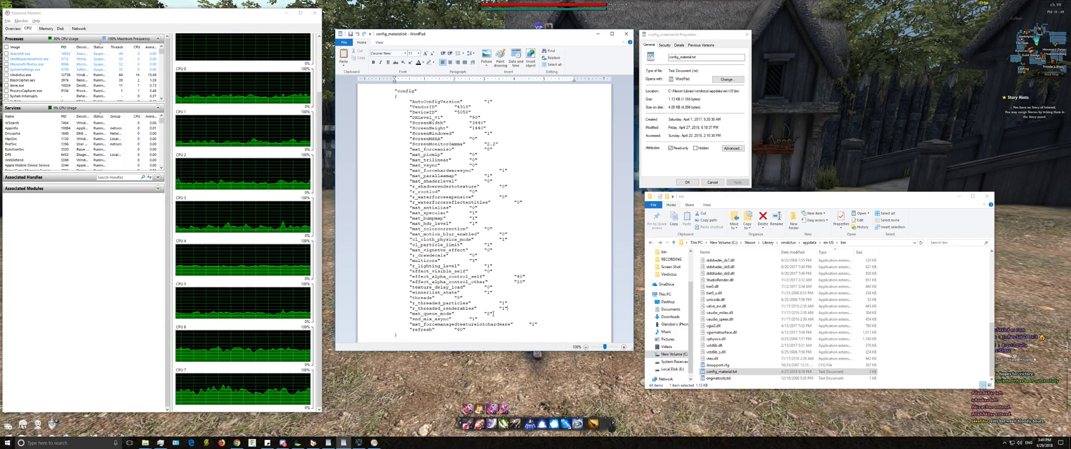
double_click(487, 313)
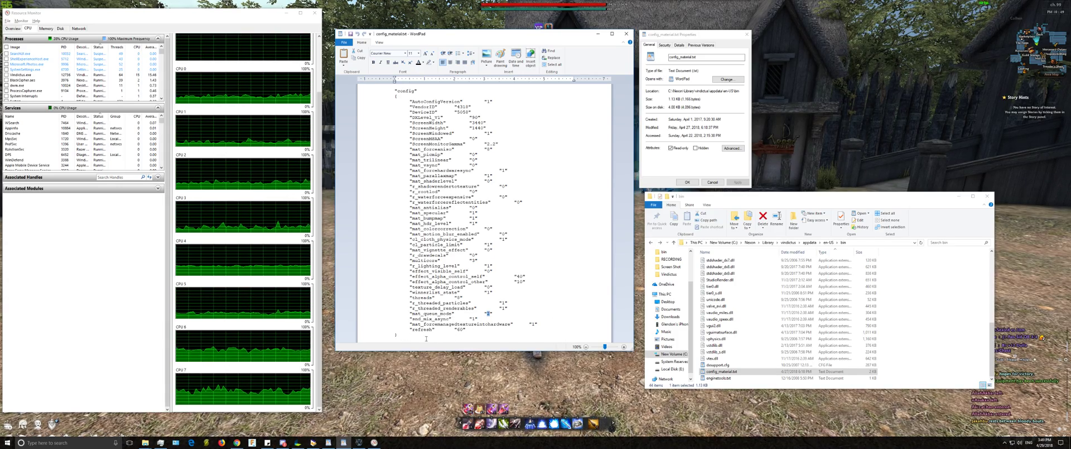
Step: Change the mat_queue_mode value to 2 and select the file's last two lines
text(2)
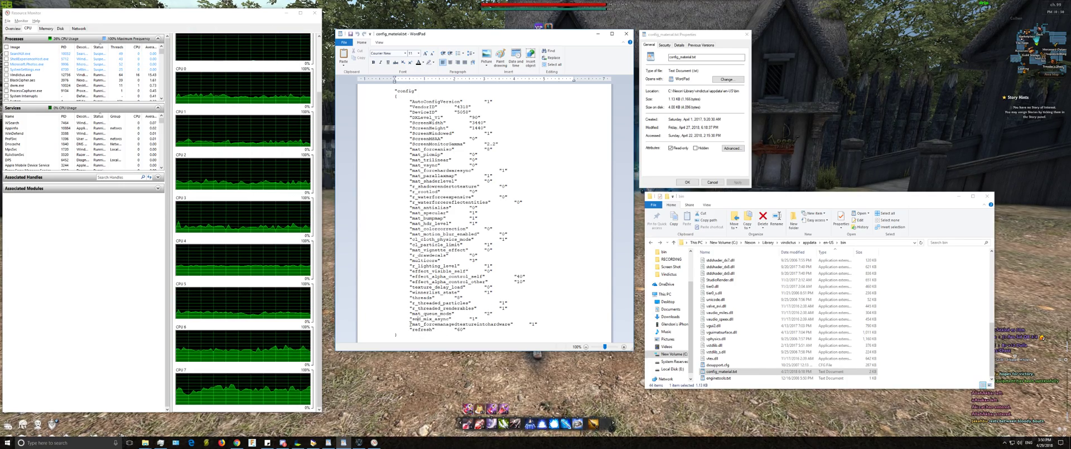
drag(409, 325, 524, 329)
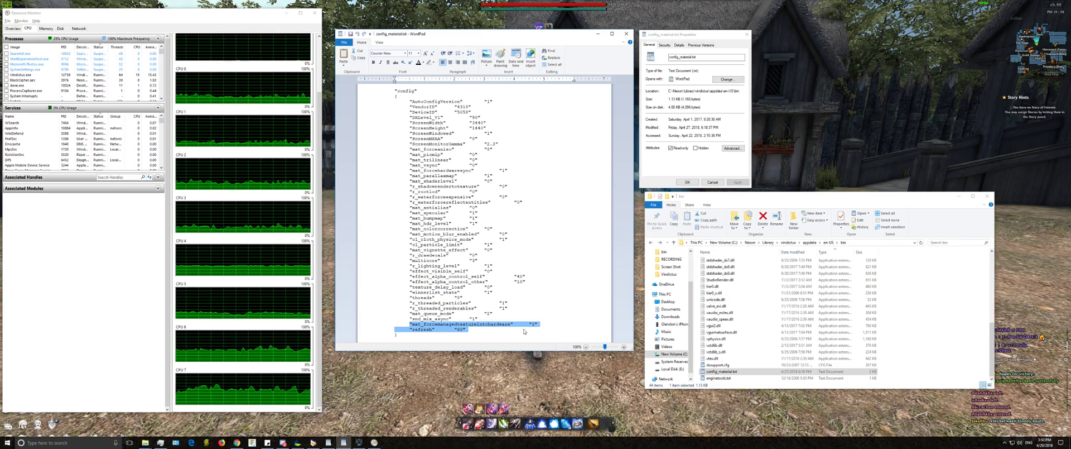
click(508, 299)
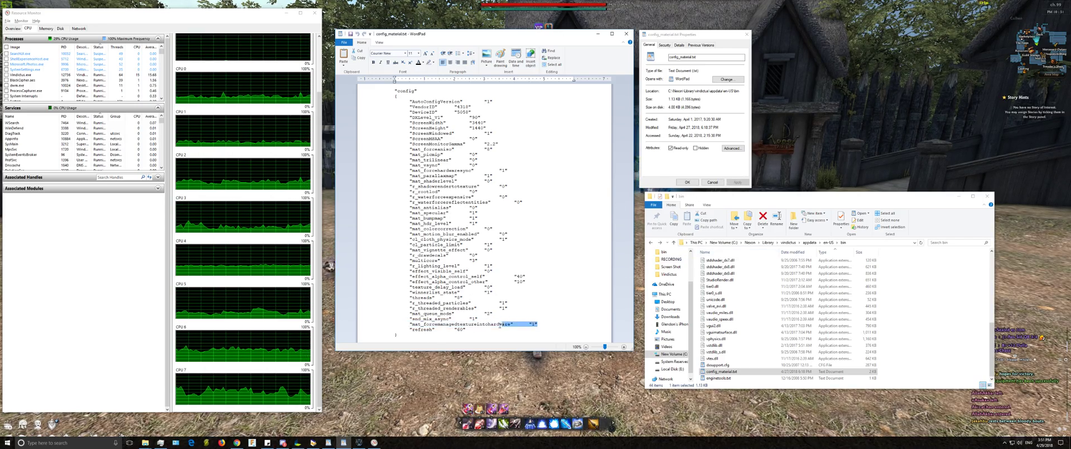
triple_click(537, 324)
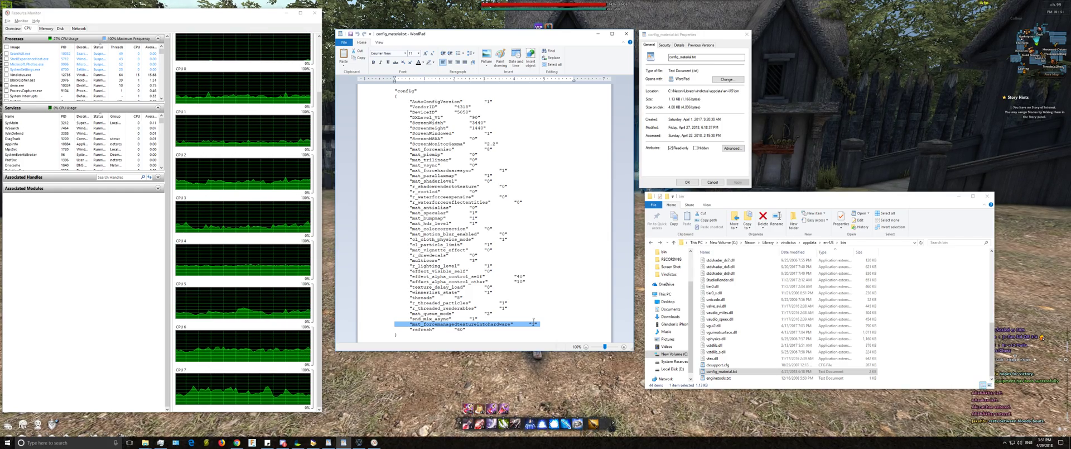
key(Up)
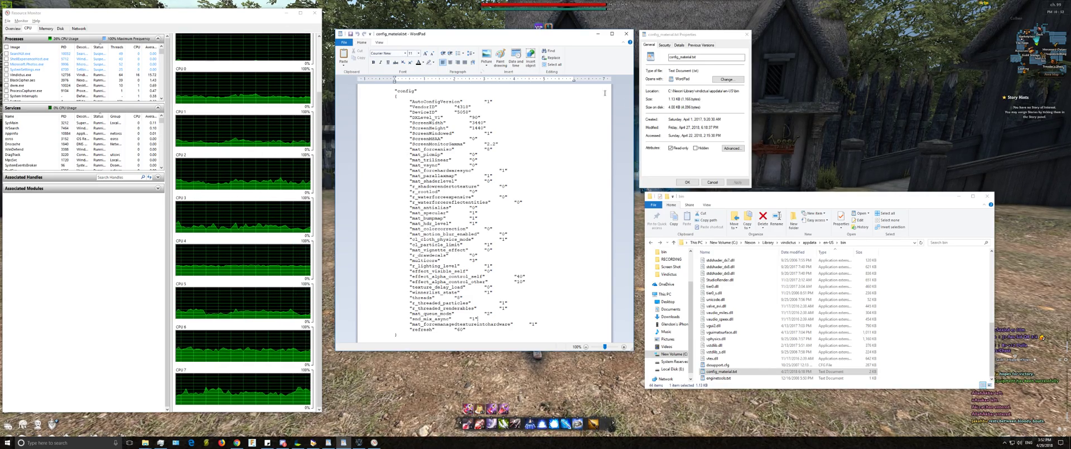
click(626, 33)
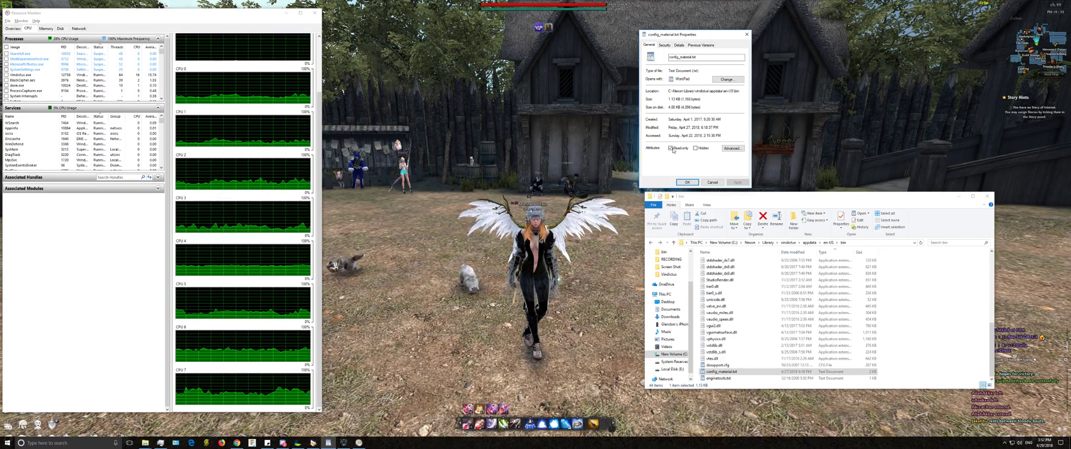
Step: Apply and confirm the read-only attribute on config_material.txt, then switch back to Vindictus
click(738, 182)
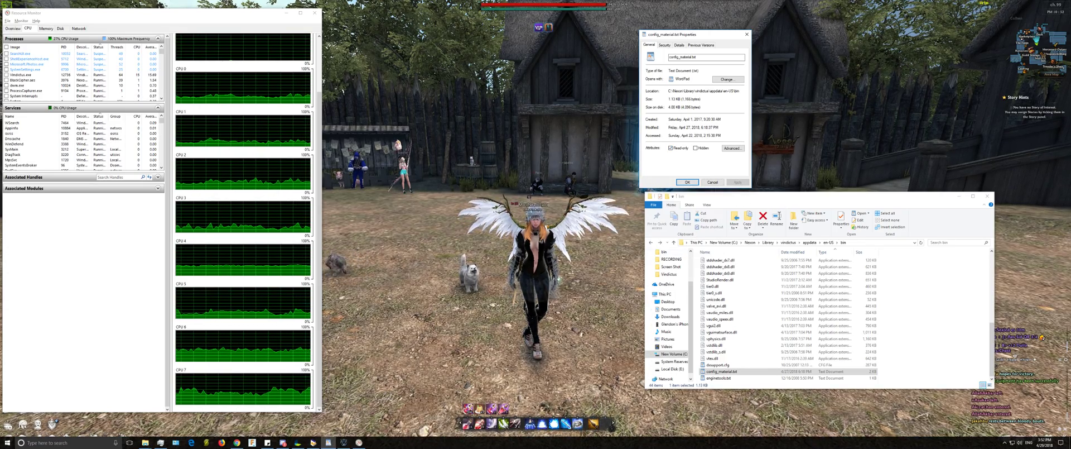
click(698, 184)
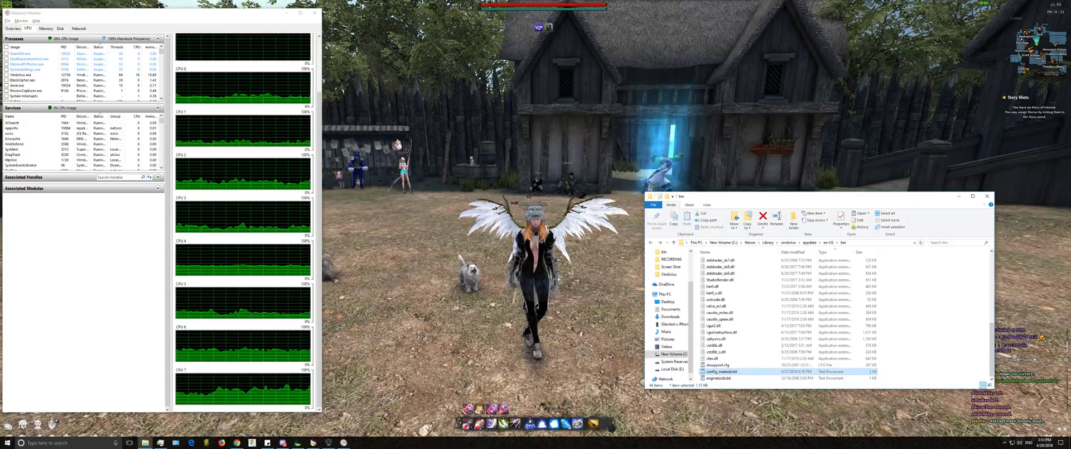
key(alt+Tab)
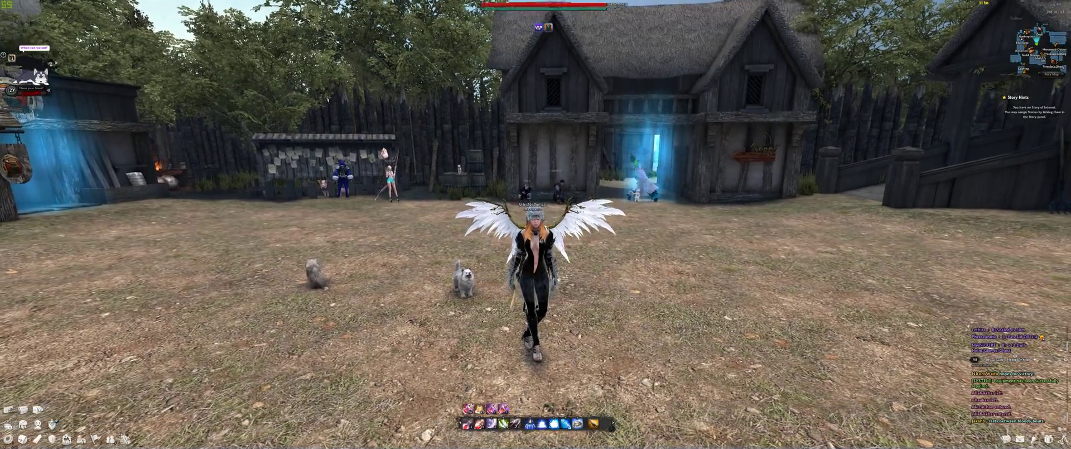